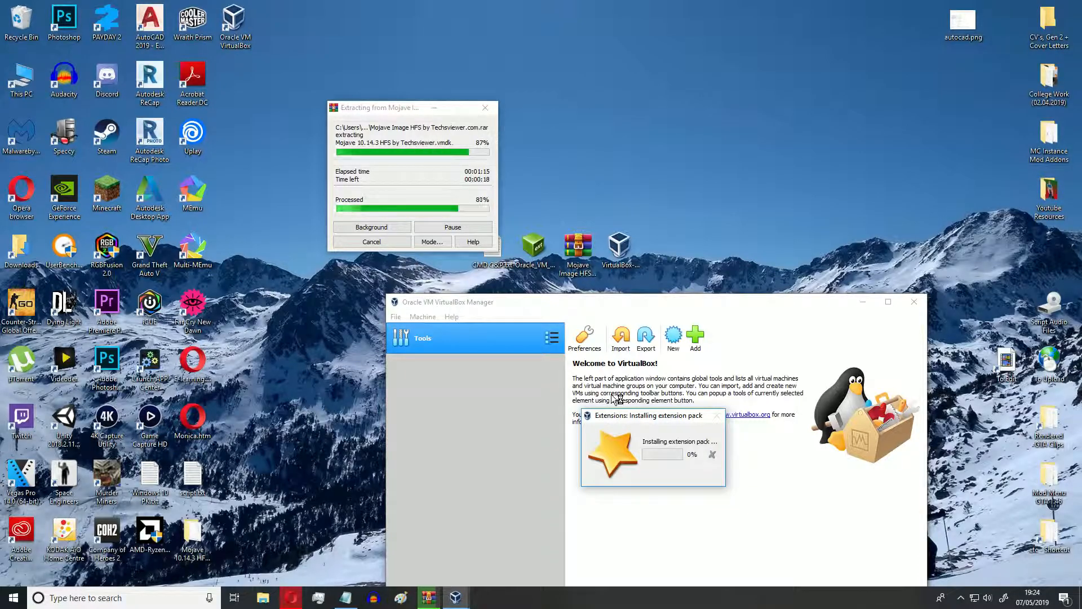
Start creating a new virtual machine named "Mac on Windows 10".
left_click_drag(635, 419, 628, 405)
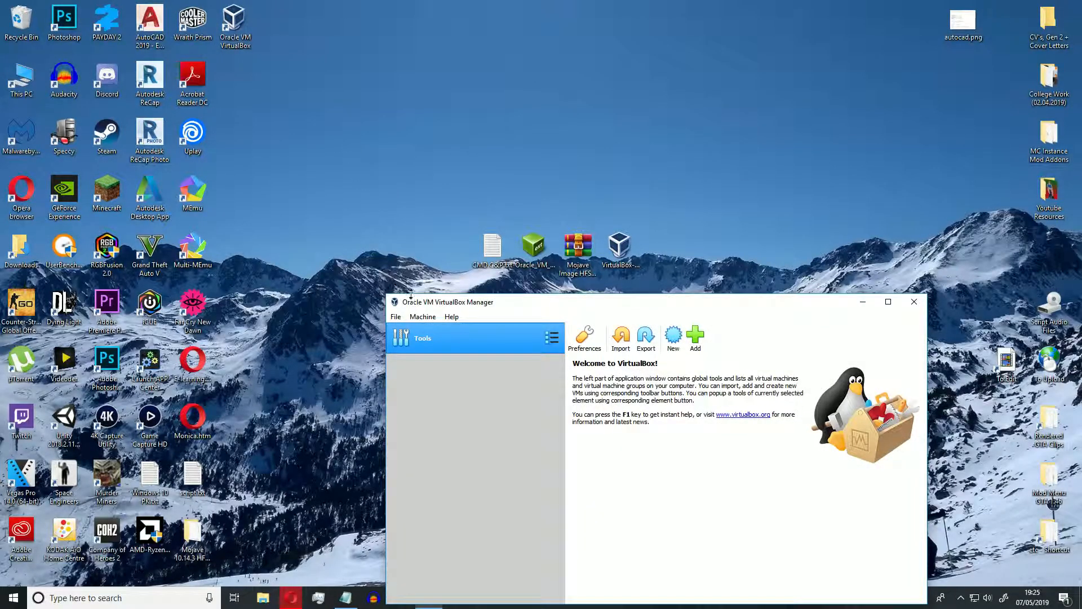
left_click(422, 316)
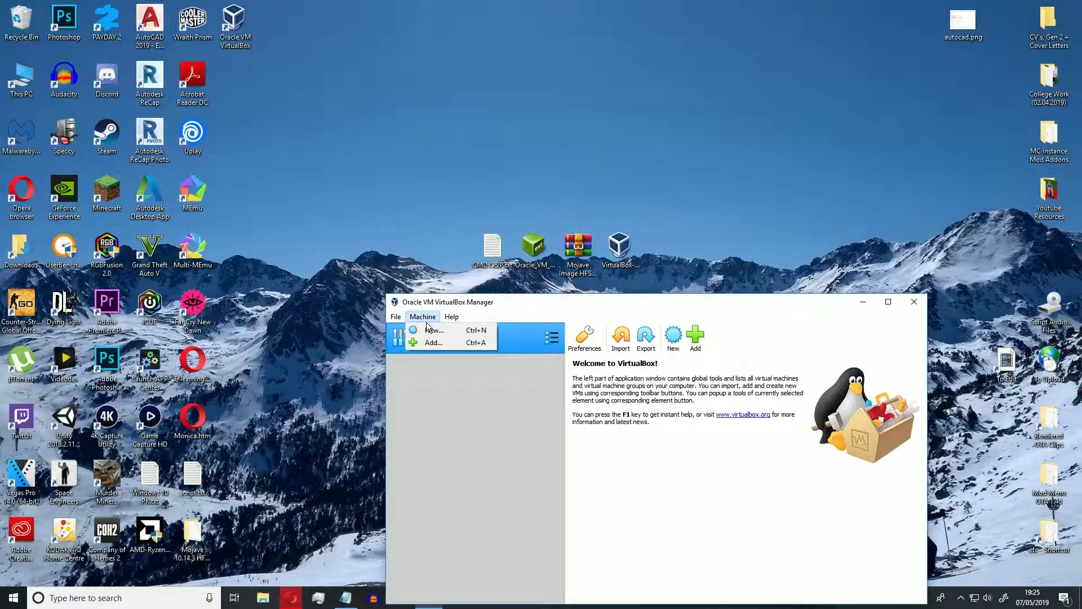
left_click(427, 329)
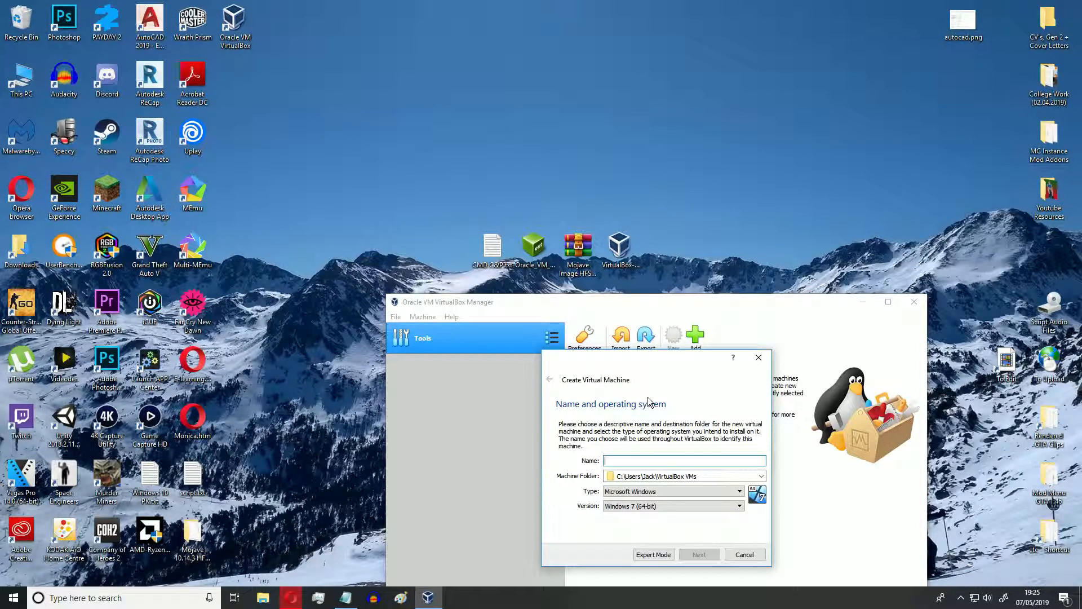
type("Mac ")
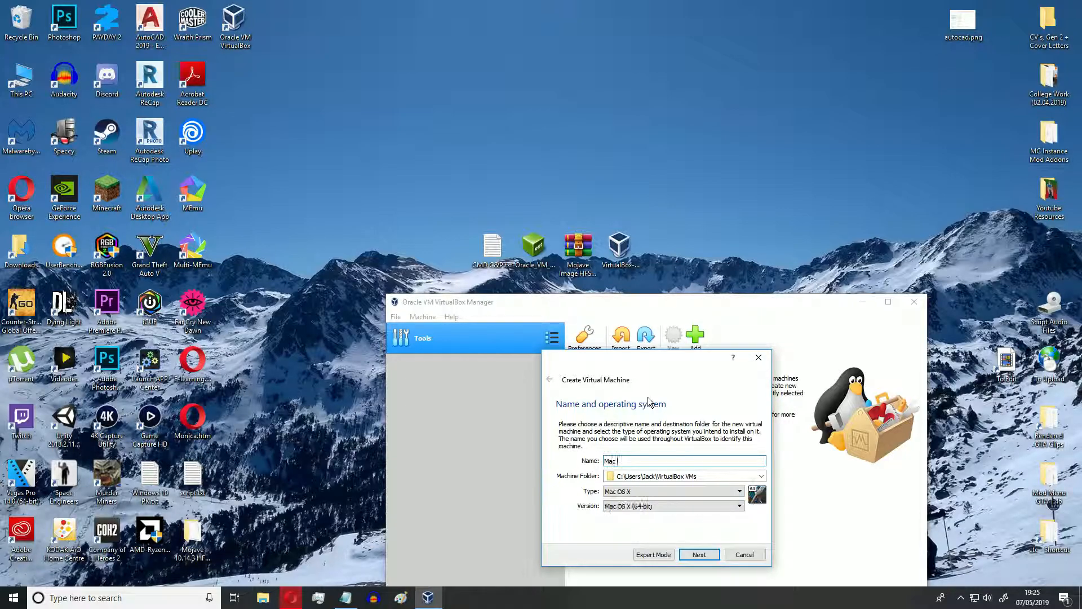
type("on Windows 10")
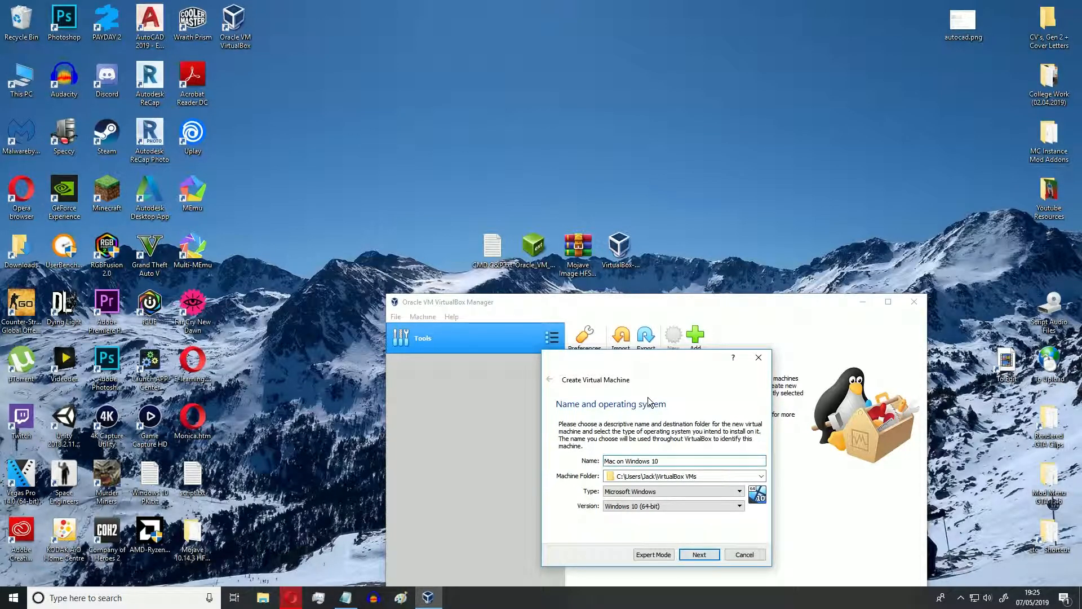
Set the new machine's operating system type to Mac OS X and its version to Mac OS X (64-bit), and continue to the memory size.
left_click(635, 492)
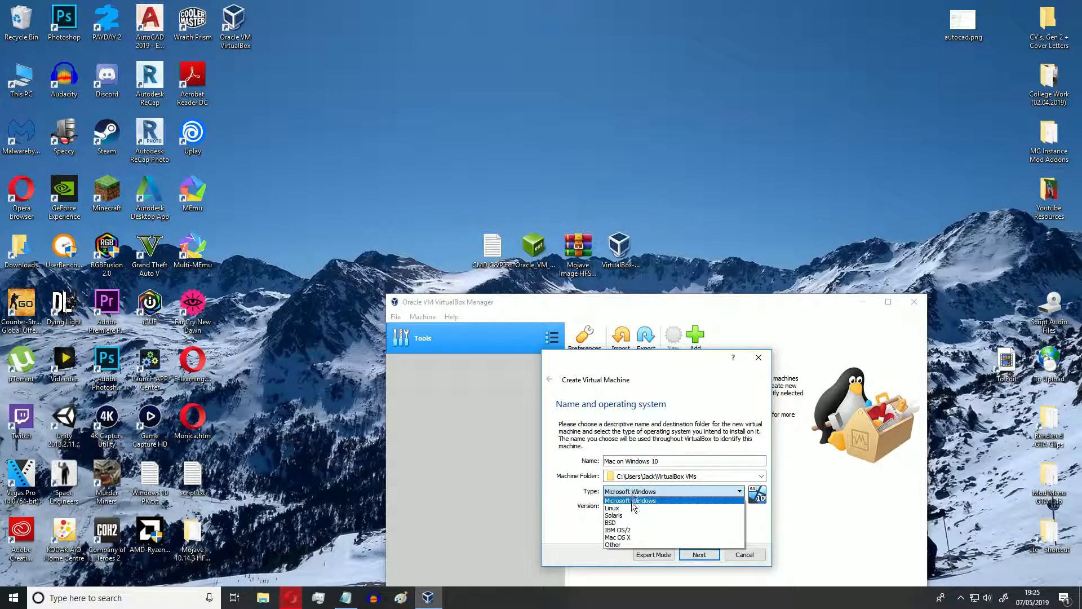
left_click(631, 536)
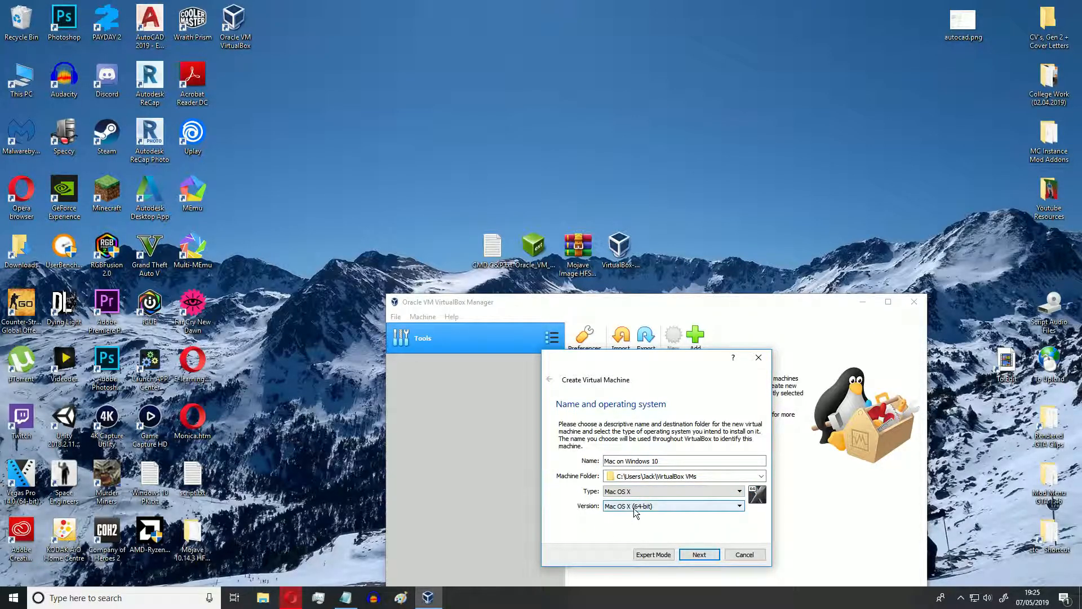
left_click(690, 505)
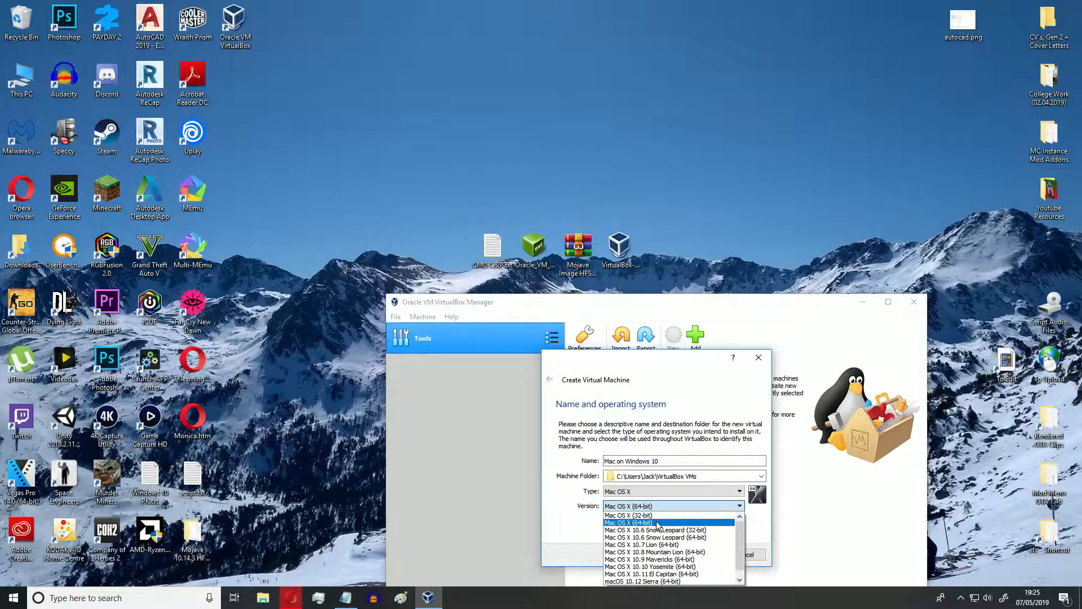
left_click(691, 533)
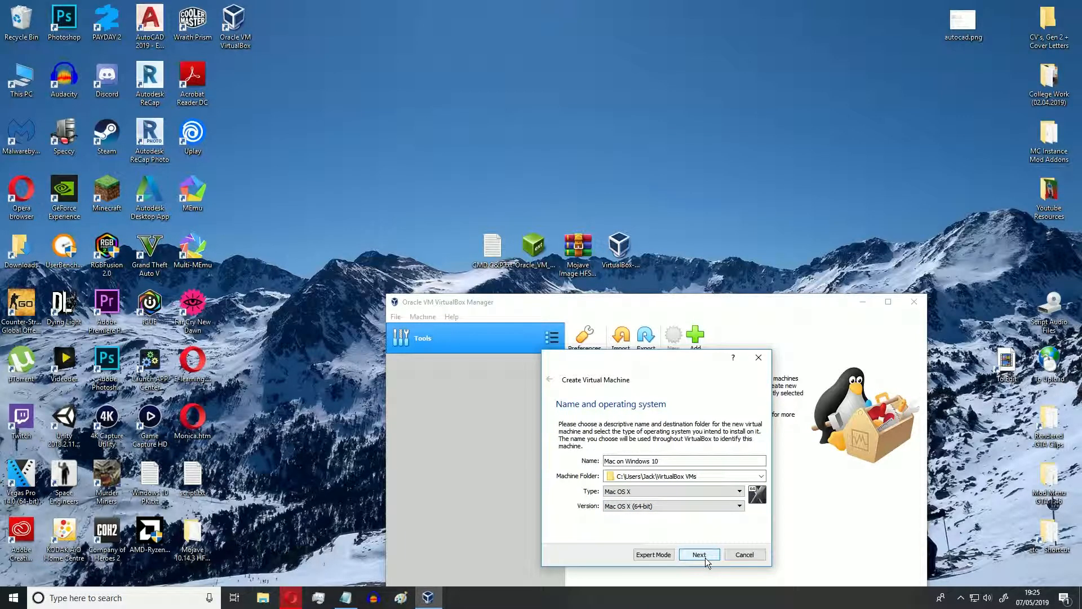
left_click(705, 557)
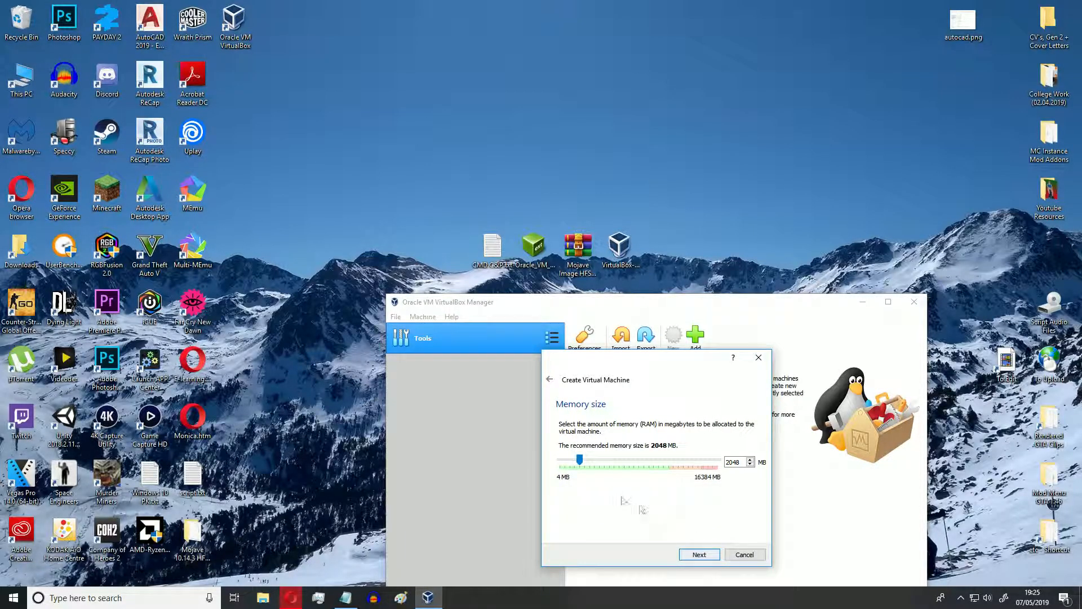
Allocate 4000 MB of memory to the new virtual machine and continue to the hard disk options.
left_click_drag(742, 462, 690, 462)
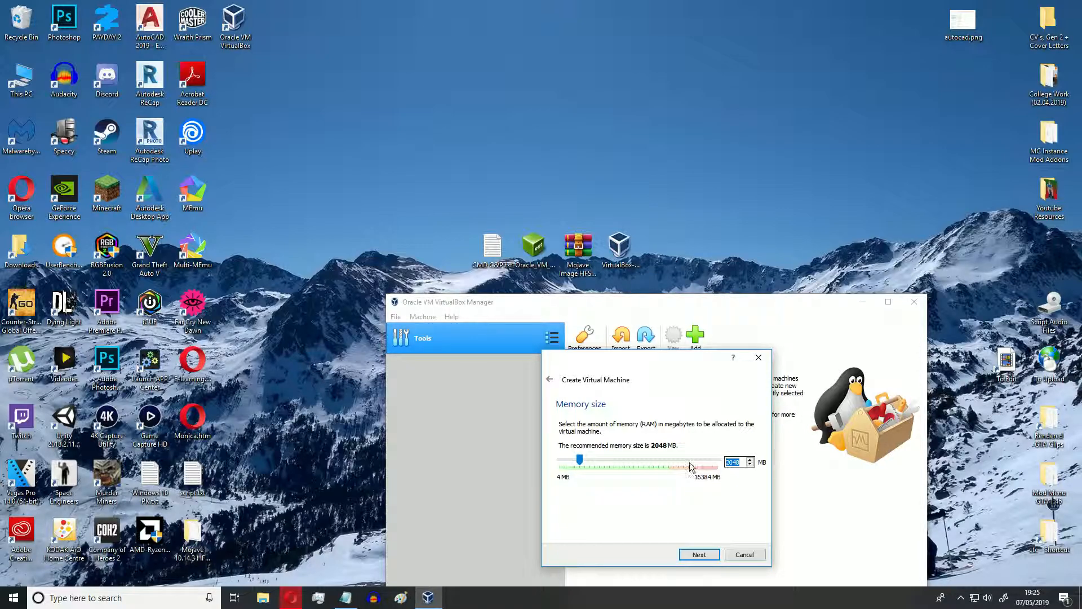
type("4000")
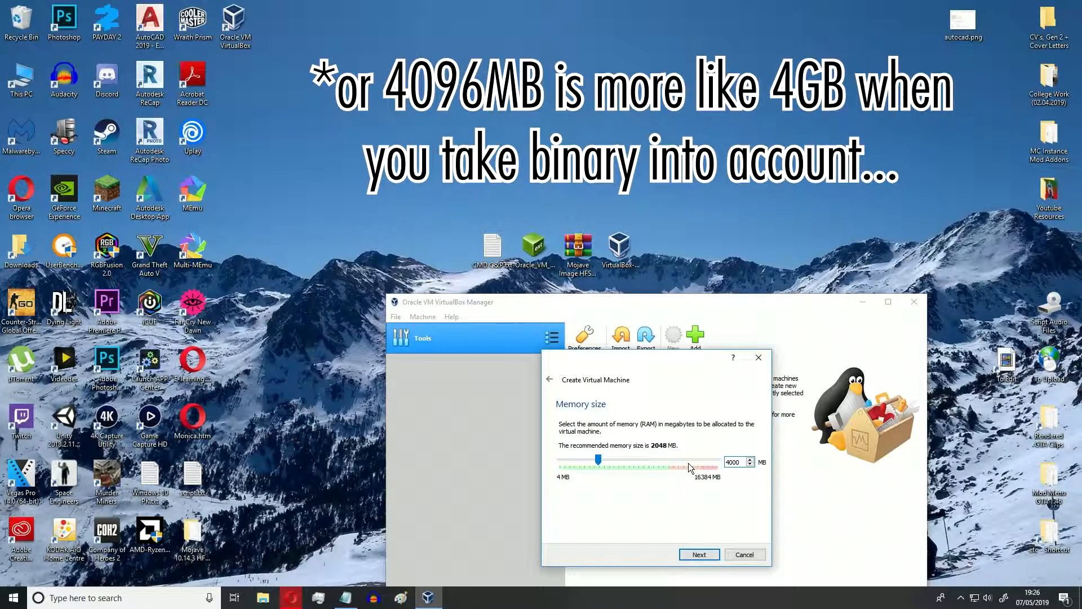
left_click(698, 555)
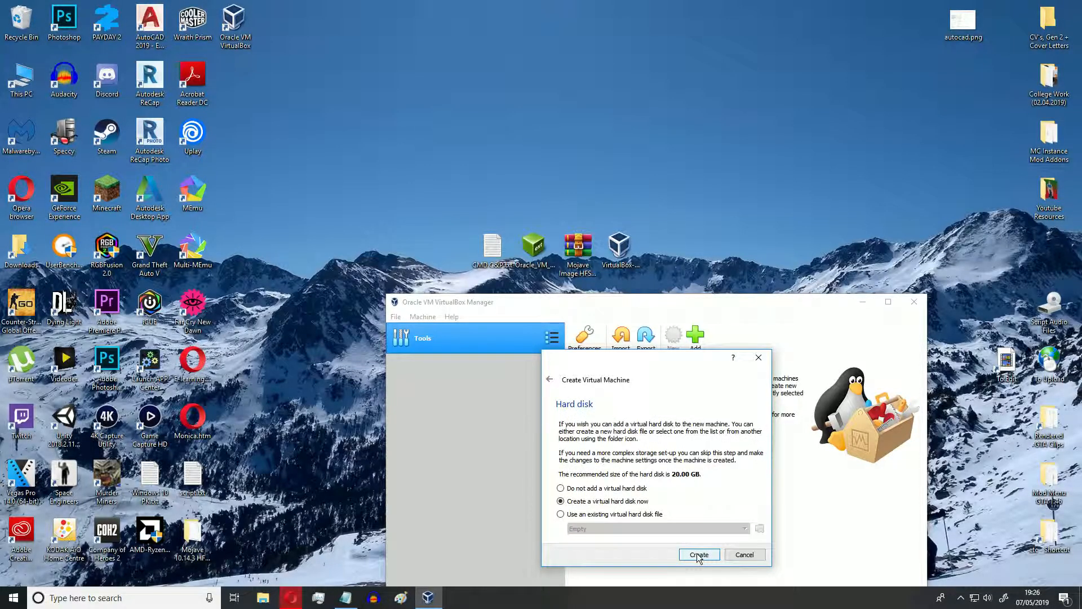
Create the machine with the existing hard disk file "Mojave 10.14.3 HFS by Techsviewer.vmdk" from its folder on the Desktop.
left_click(638, 515)
left_click(761, 529)
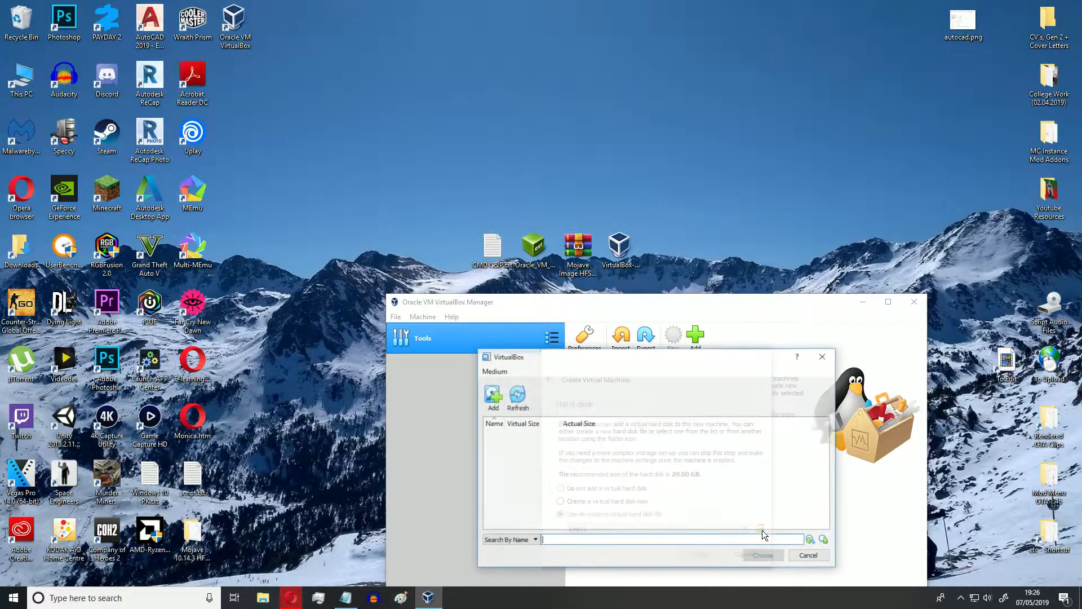
left_click(491, 394)
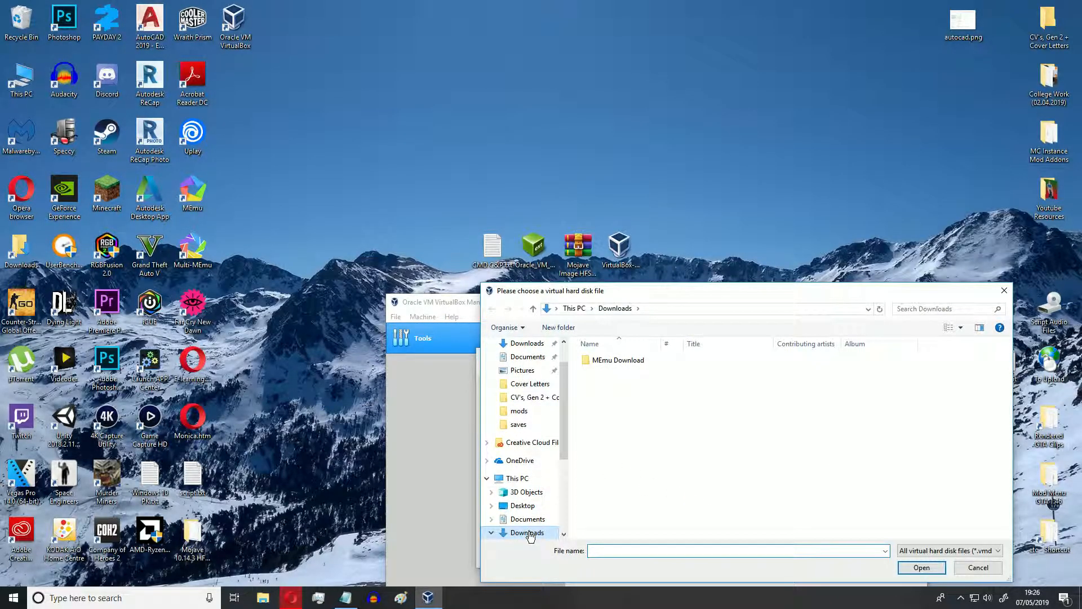
left_click(523, 506)
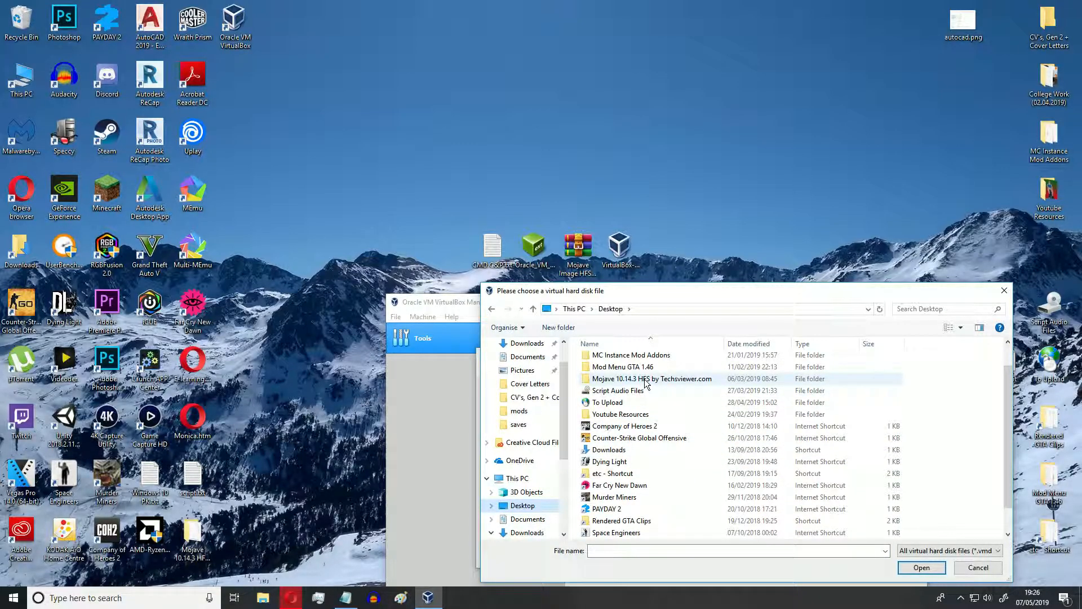
double_click(645, 407)
left_click(650, 361)
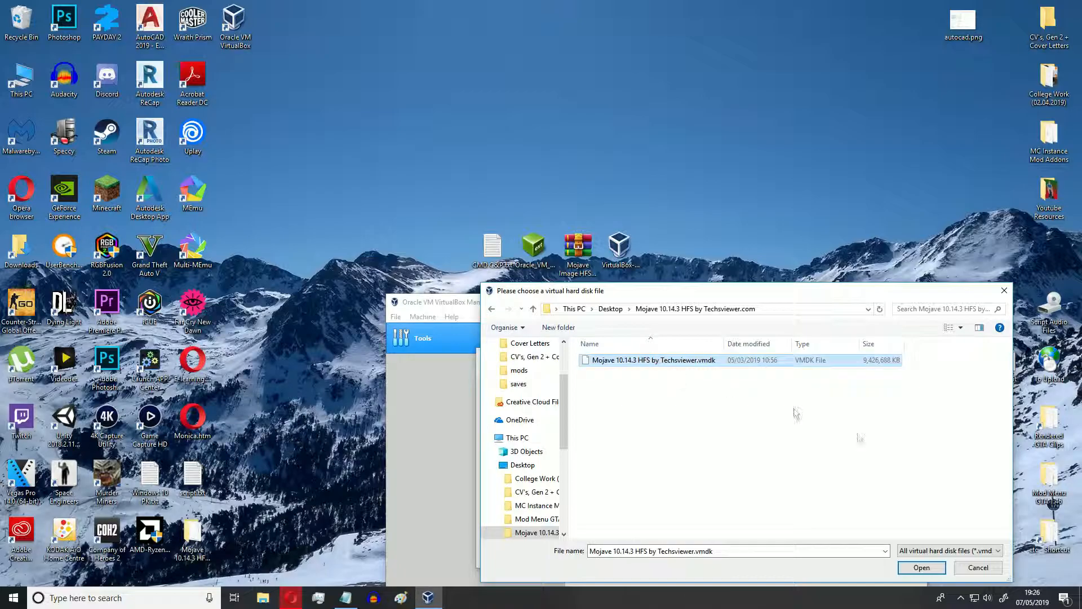
left_click(908, 567)
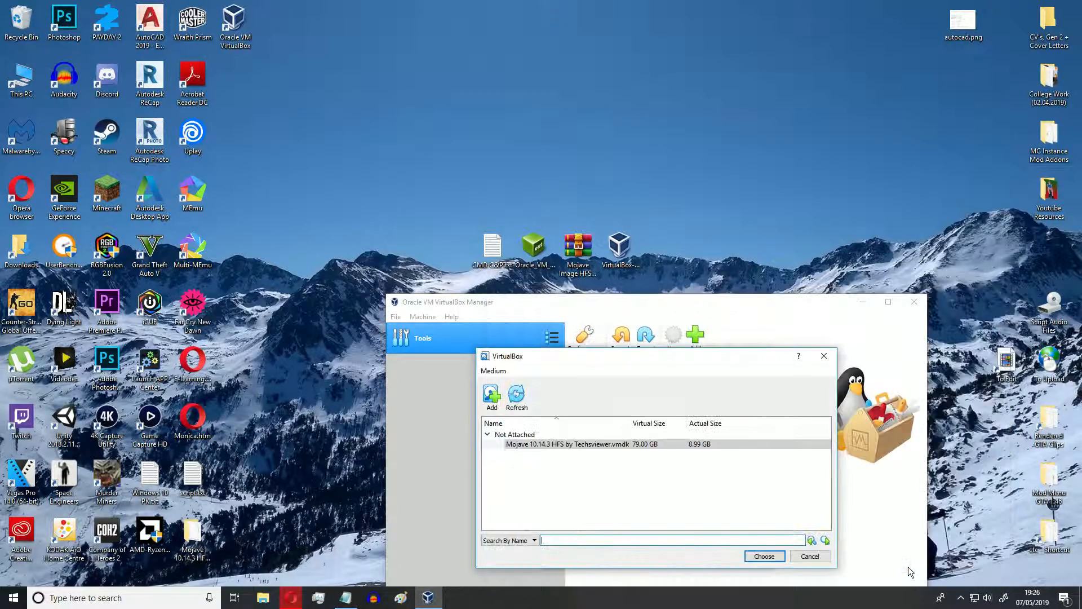
left_click(762, 557)
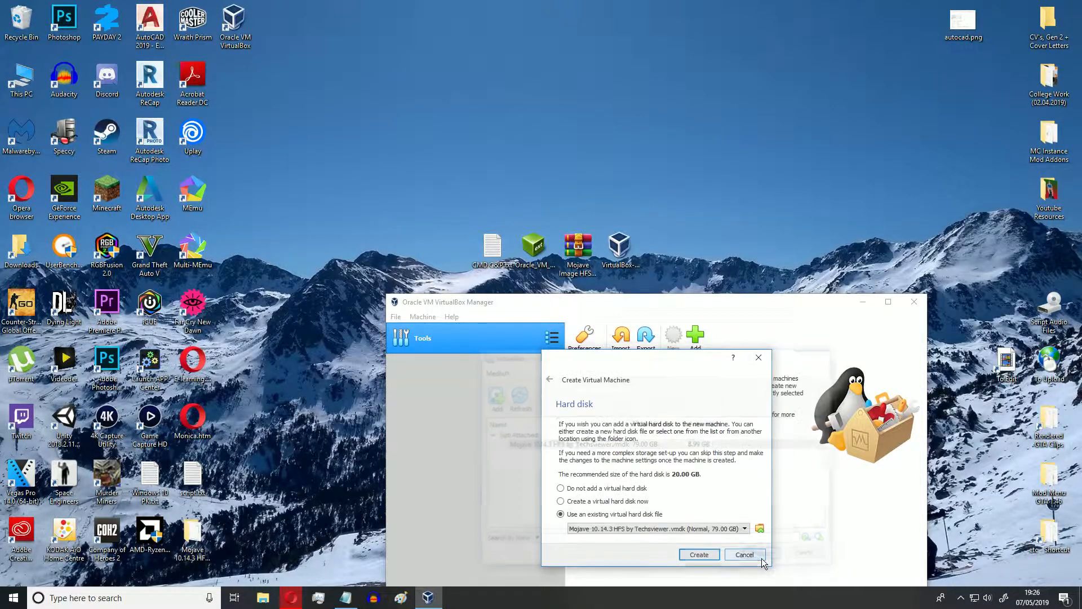
left_click(699, 555)
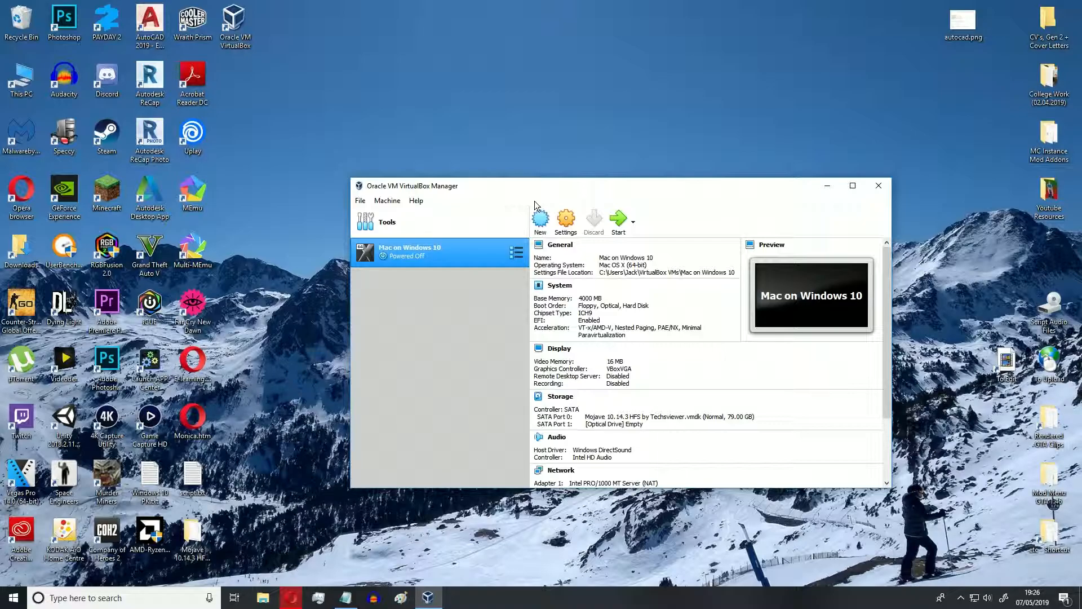
In the virtual machine's system settings, remove Floppy from the boot order and set the chipset to PIIX3.
left_click(567, 221)
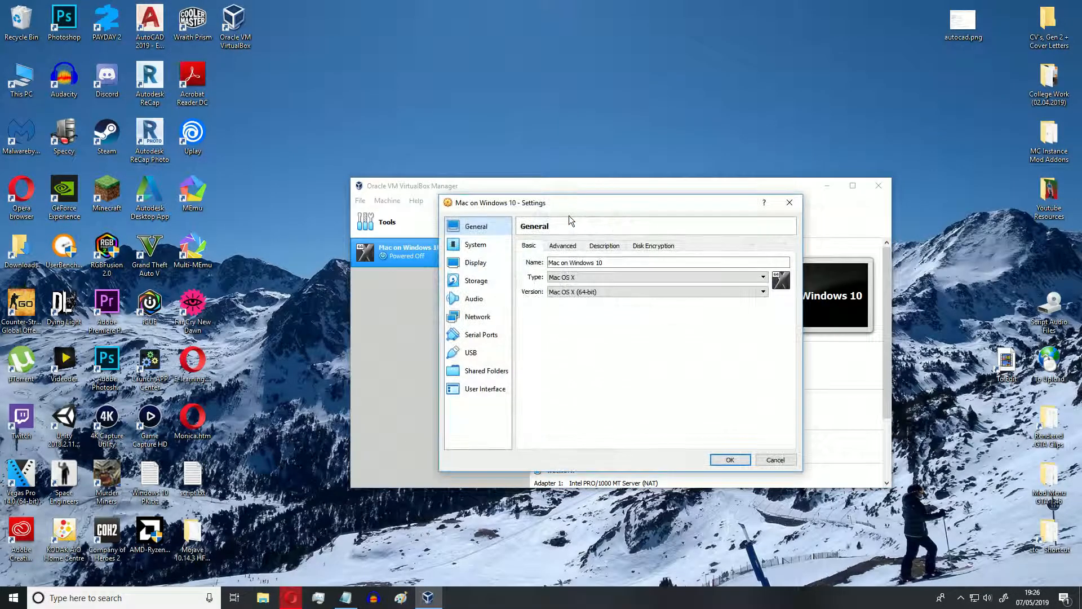
left_click(487, 246)
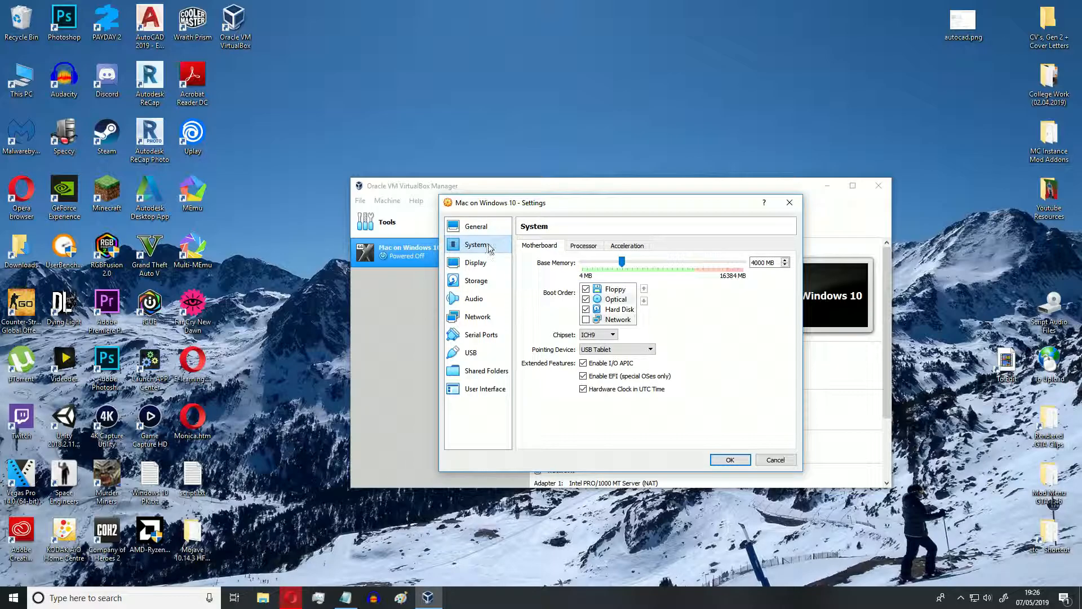
left_click(586, 289)
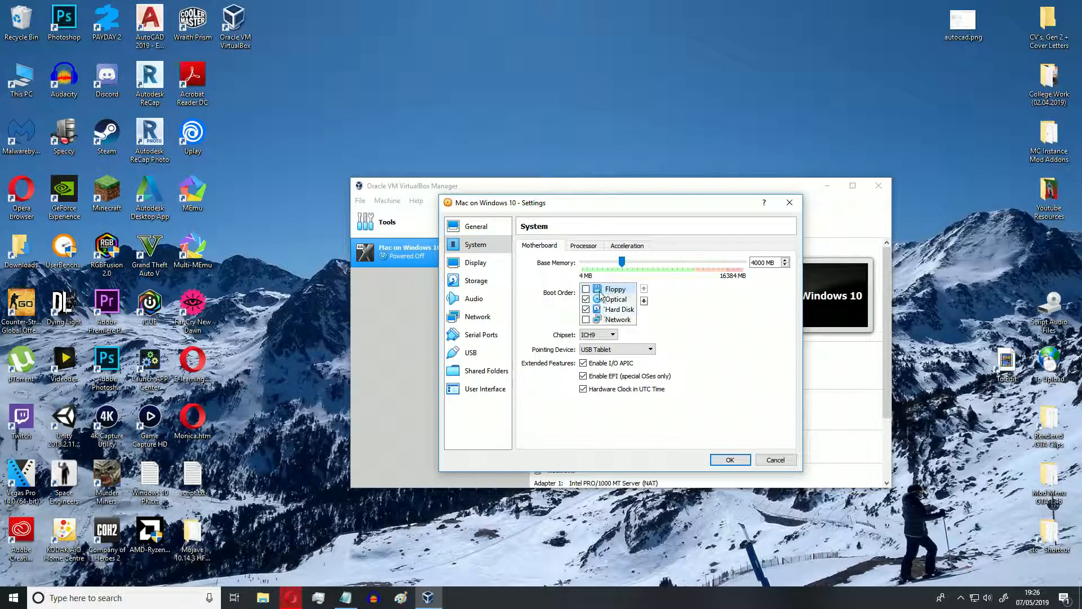
left_click(606, 336)
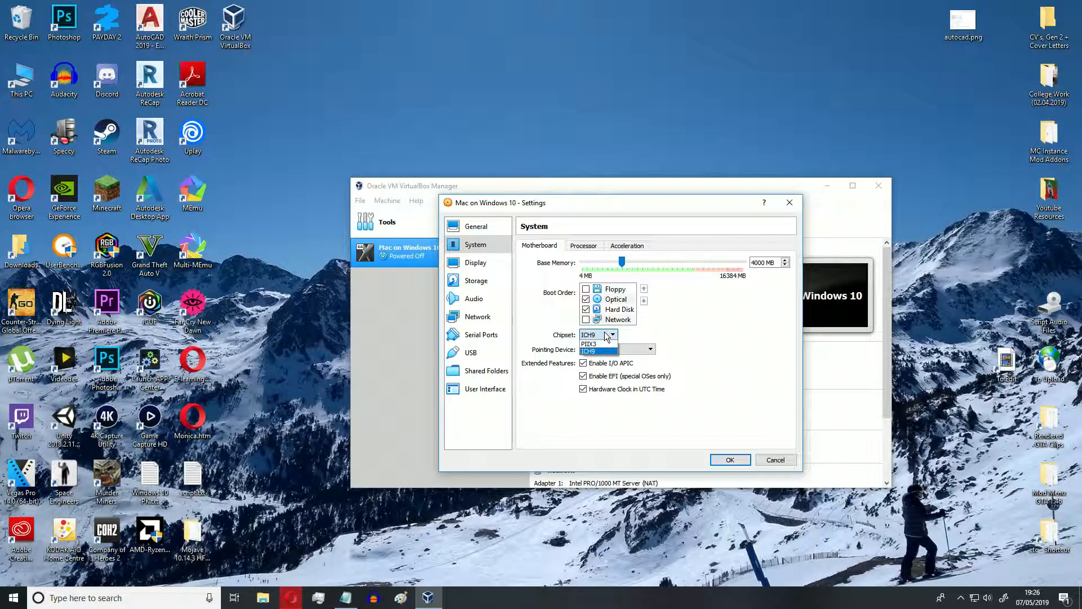
left_click(597, 344)
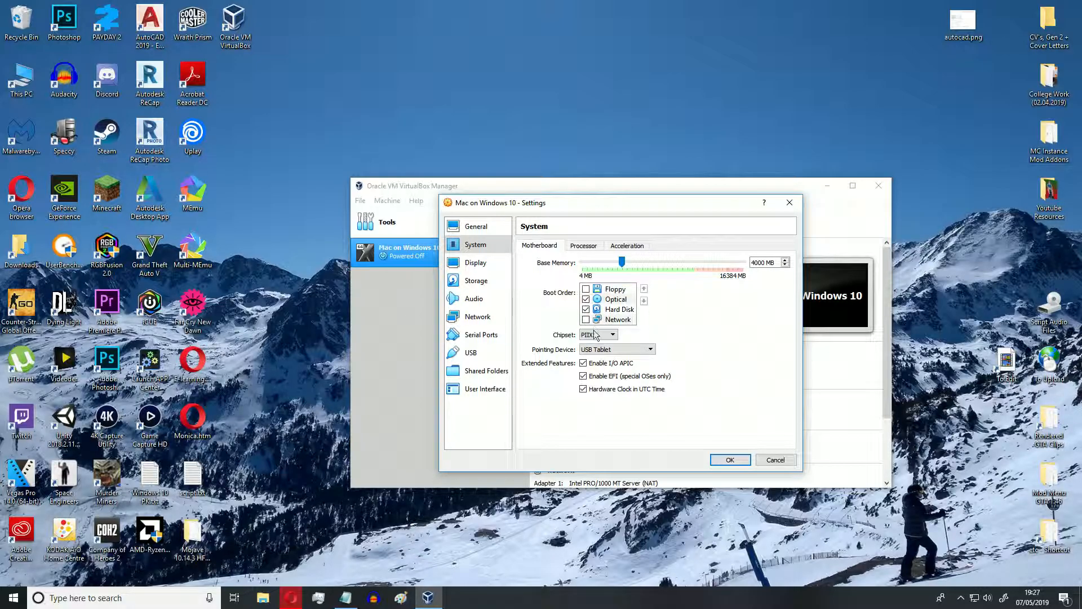
Assign 4 processors to the virtual machine and set its video memory to 128 MB.
left_click(581, 248)
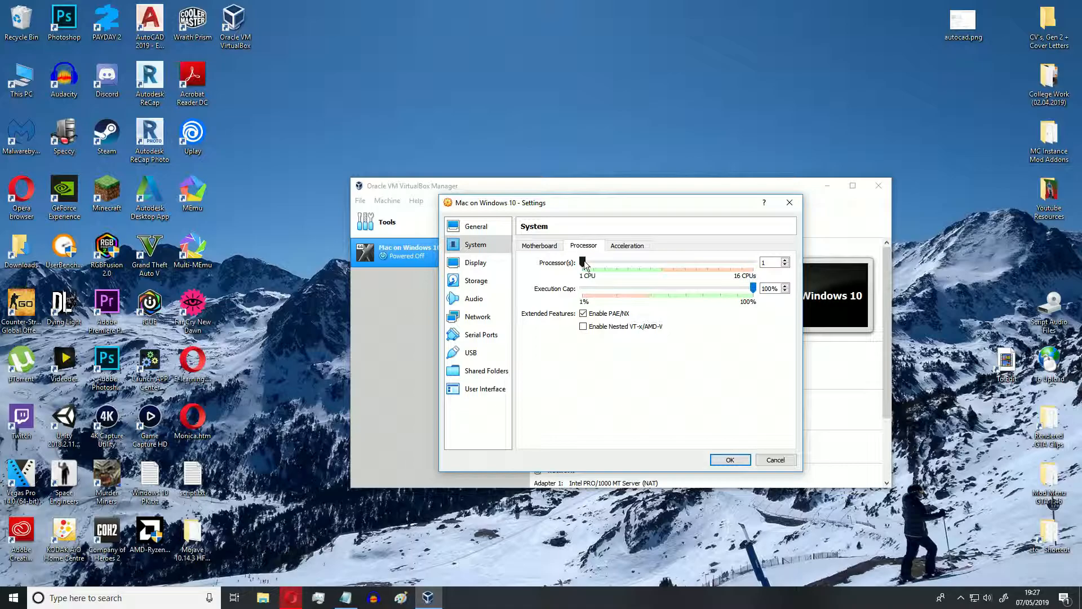
left_click_drag(612, 263, 614, 258)
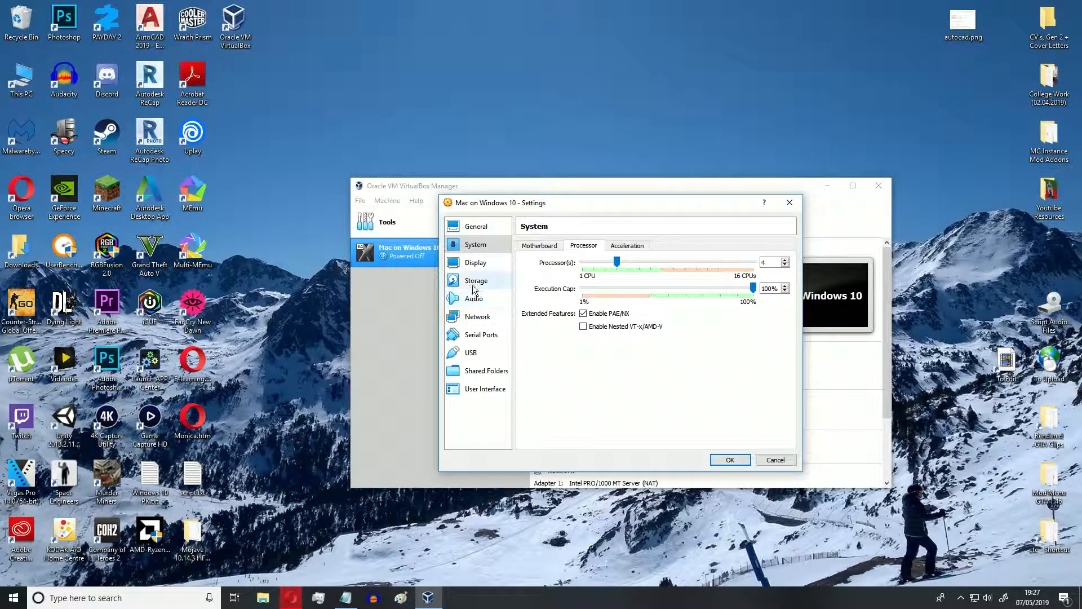
left_click(474, 263)
left_click_drag(603, 257, 747, 262)
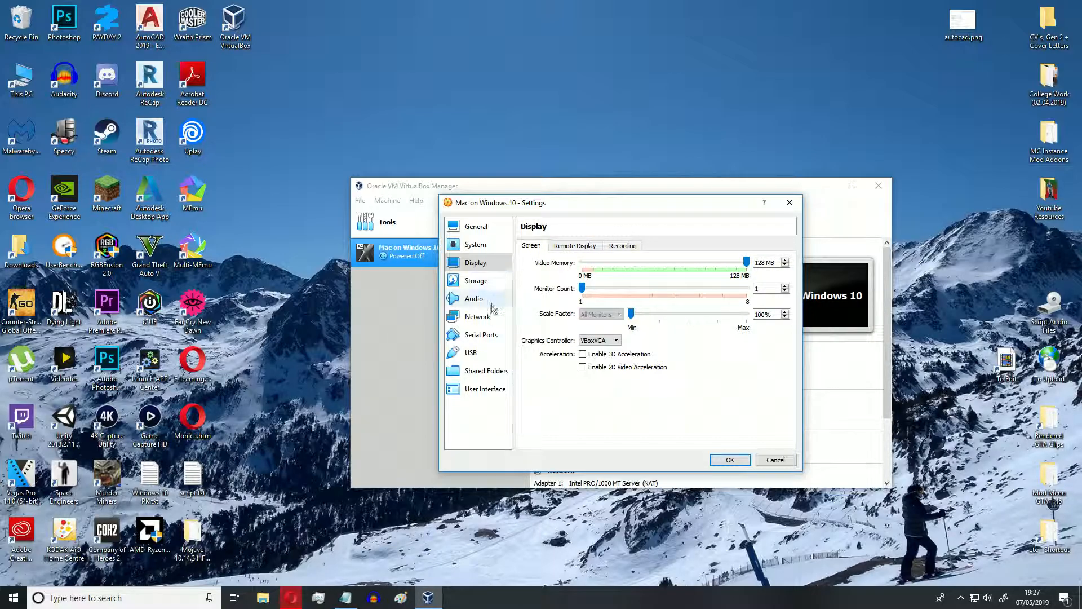
Switch the virtual machine to the USB 3.0 (xHCI) controller and save the settings.
left_click(482, 354)
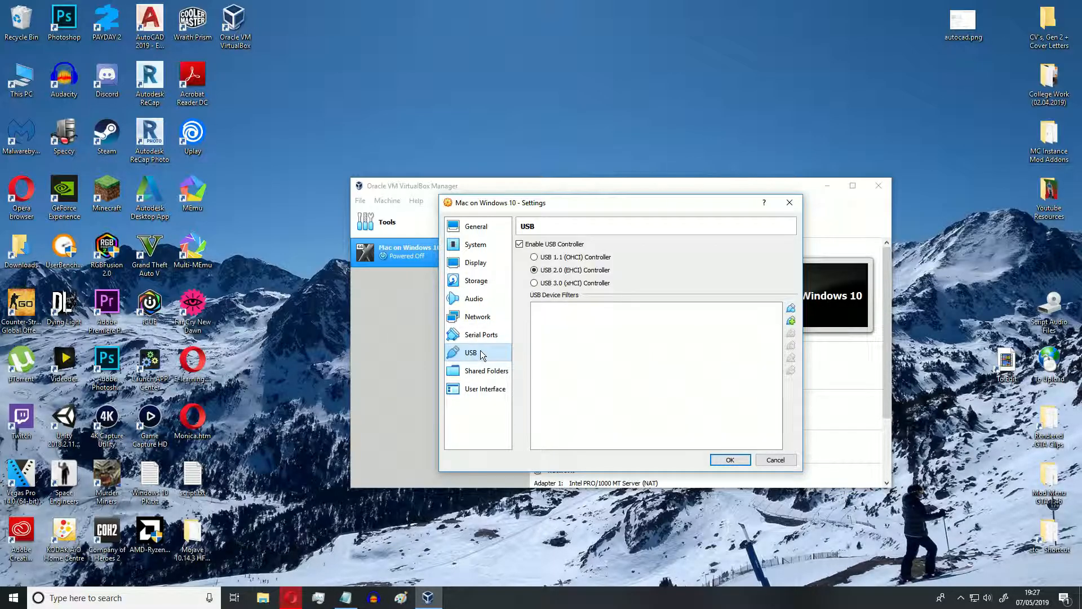
left_click(535, 283)
left_click(731, 459)
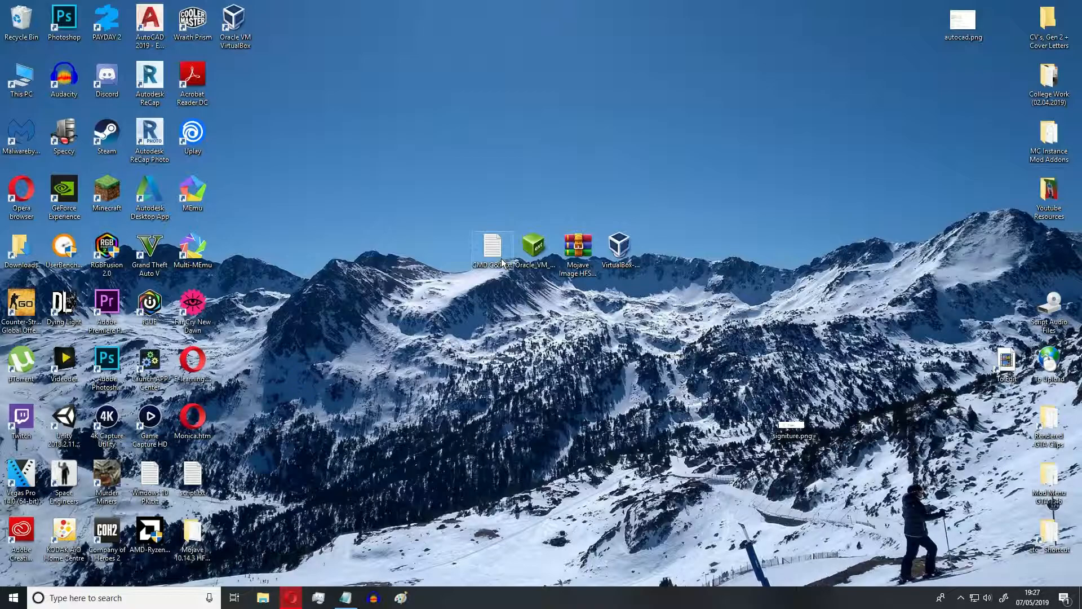
Open the CMD C&P.txt notes from the desktop and run cmd.exe as administrator.
double_click(492, 251)
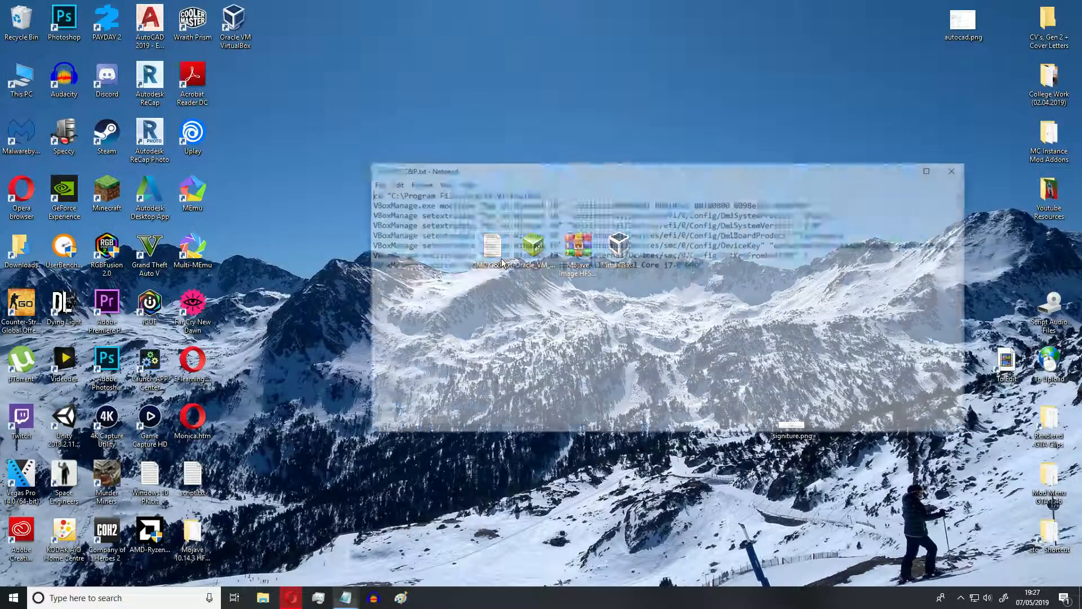
left_click_drag(499, 173, 494, 137)
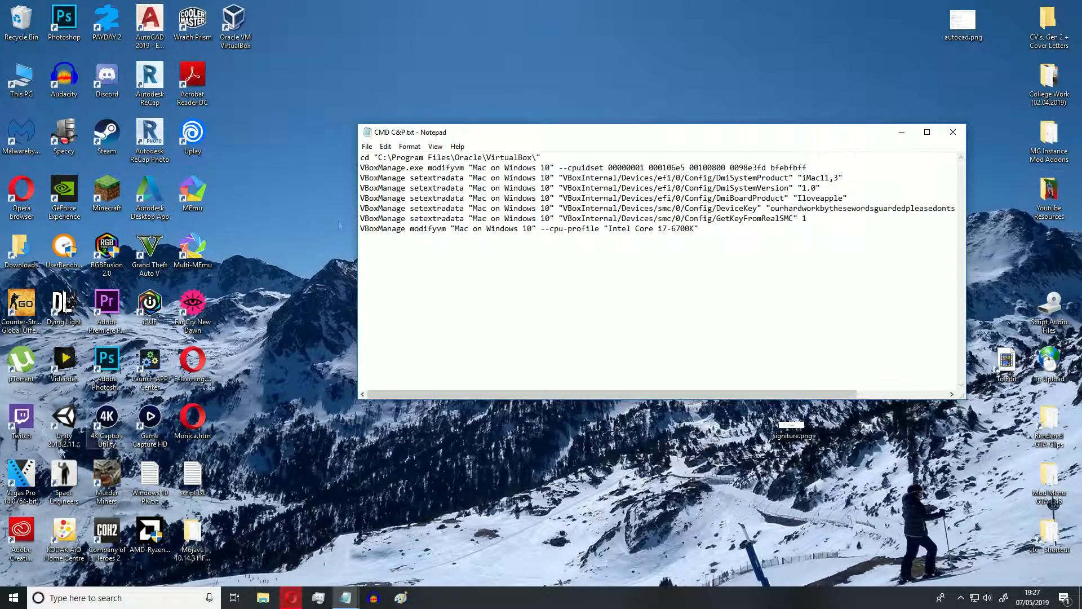
left_click(14, 597)
type("cmd")
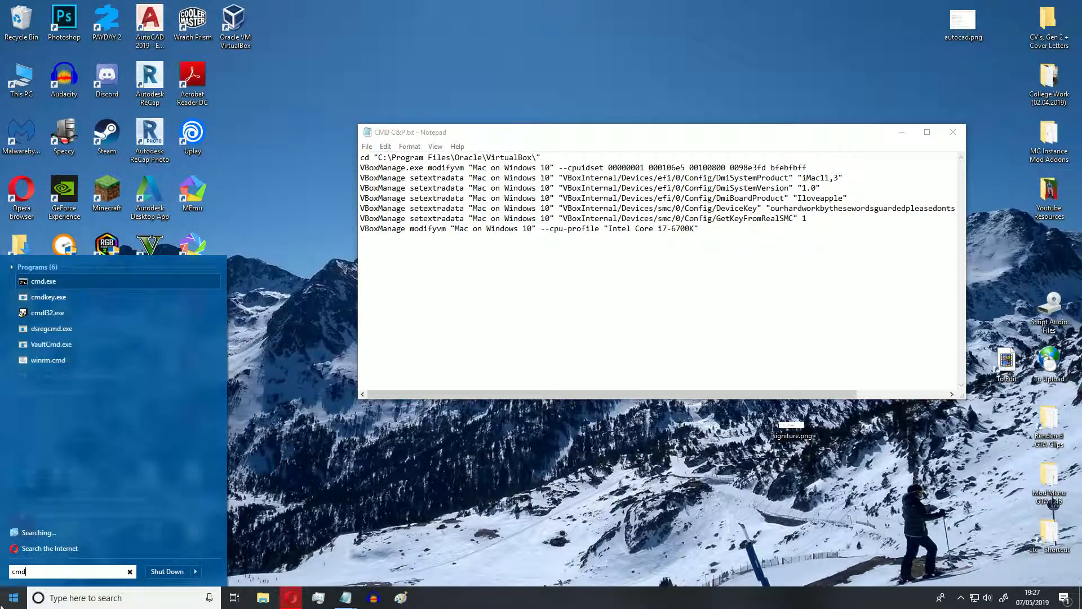
right_click(32, 282)
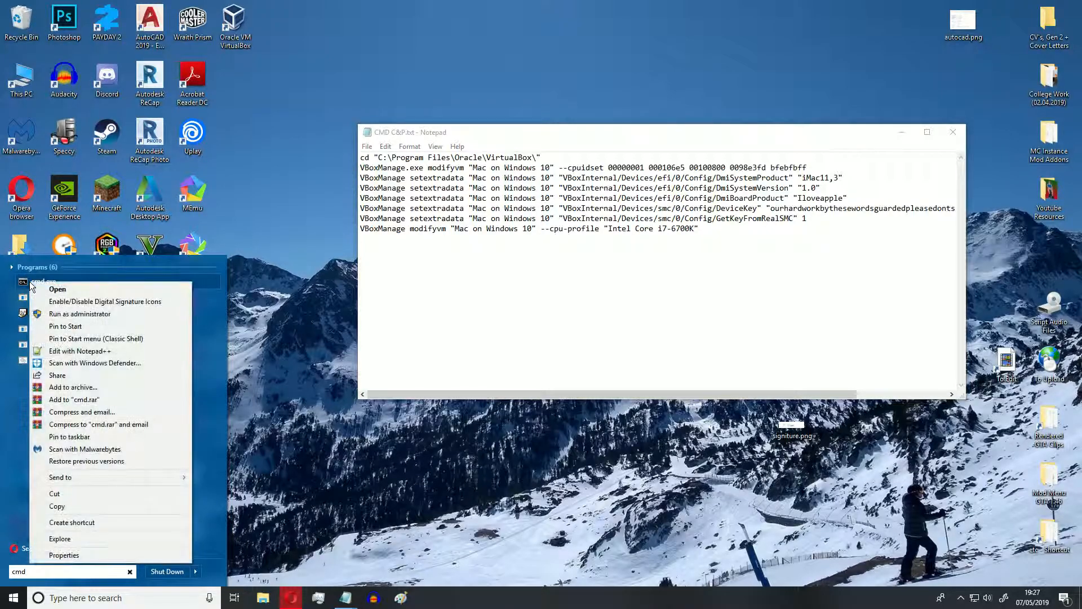
left_click(62, 313)
left_click(456, 371)
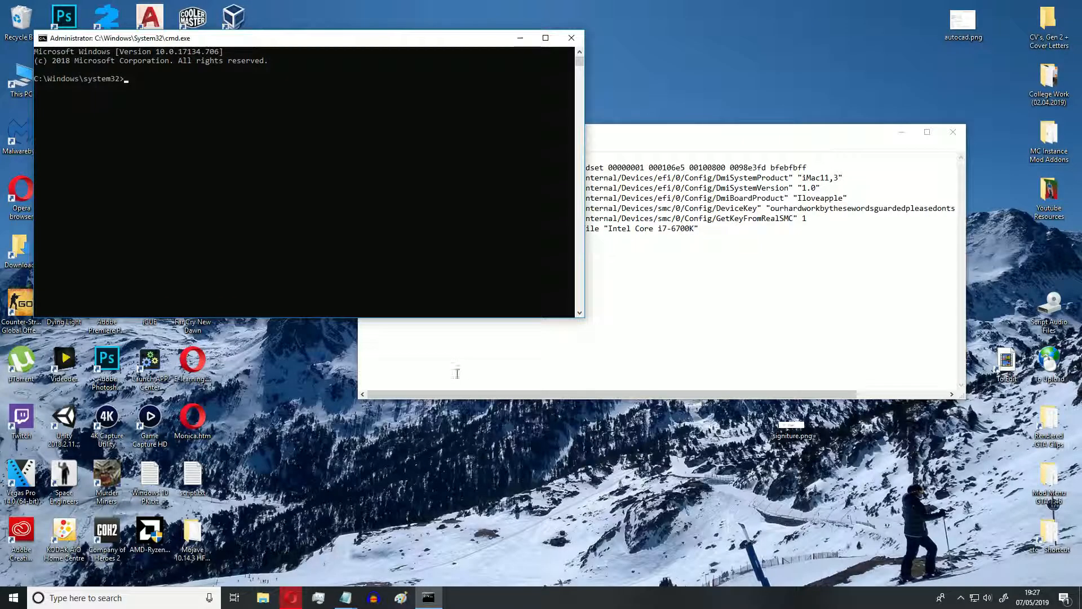
Arrange the notes window above the command prompt and widen it so every command line is fully readable.
left_click_drag(189, 39, 641, 254)
left_click_drag(462, 132, 181, 14)
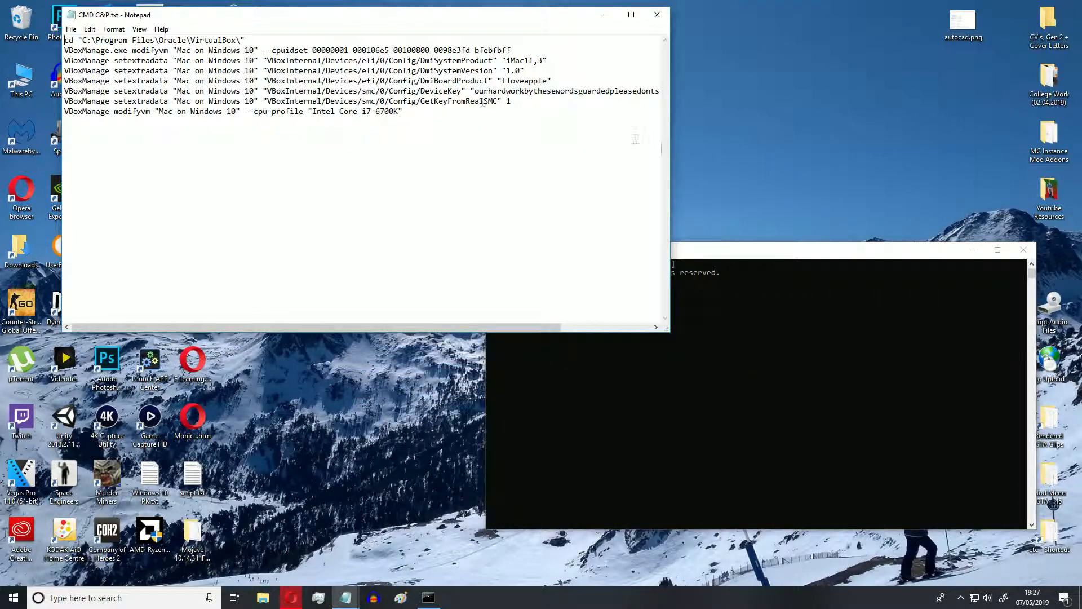
left_click_drag(703, 251, 879, 268)
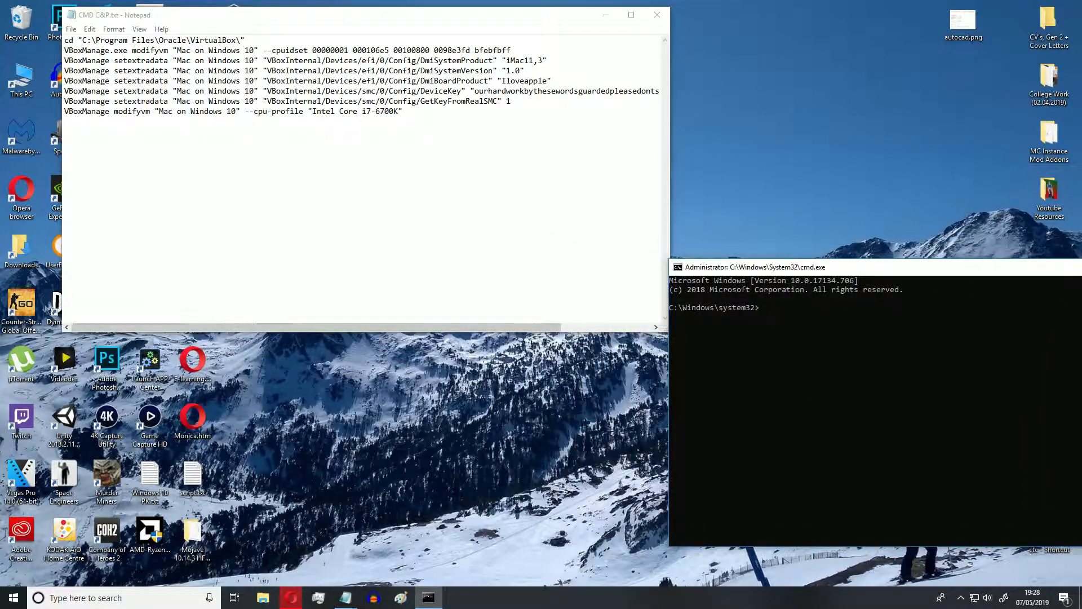
left_click(61, 332)
left_click_drag(60, 333, 1, 233)
left_click_drag(671, 159, 792, 159)
left_click_drag(800, 267, 325, 270)
left_click_drag(186, 41, 3, 41)
key("ctrl+c")
left_click(312, 330)
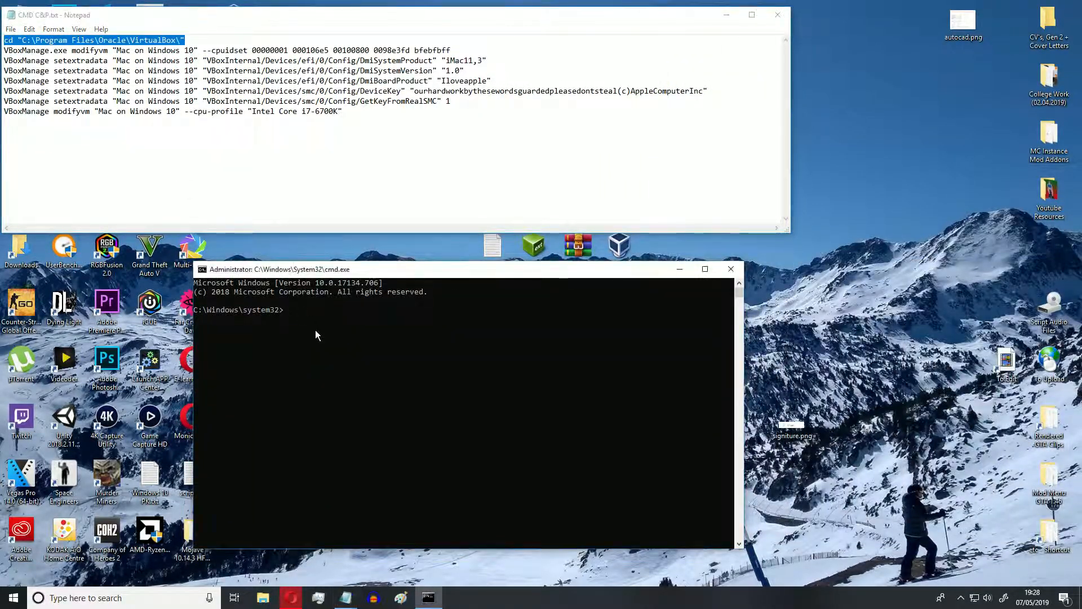
key("ctrl+v")
key("Return")
left_click_drag(452, 50, 3, 51)
left_click(368, 345)
key("ctrl+v")
key("Return")
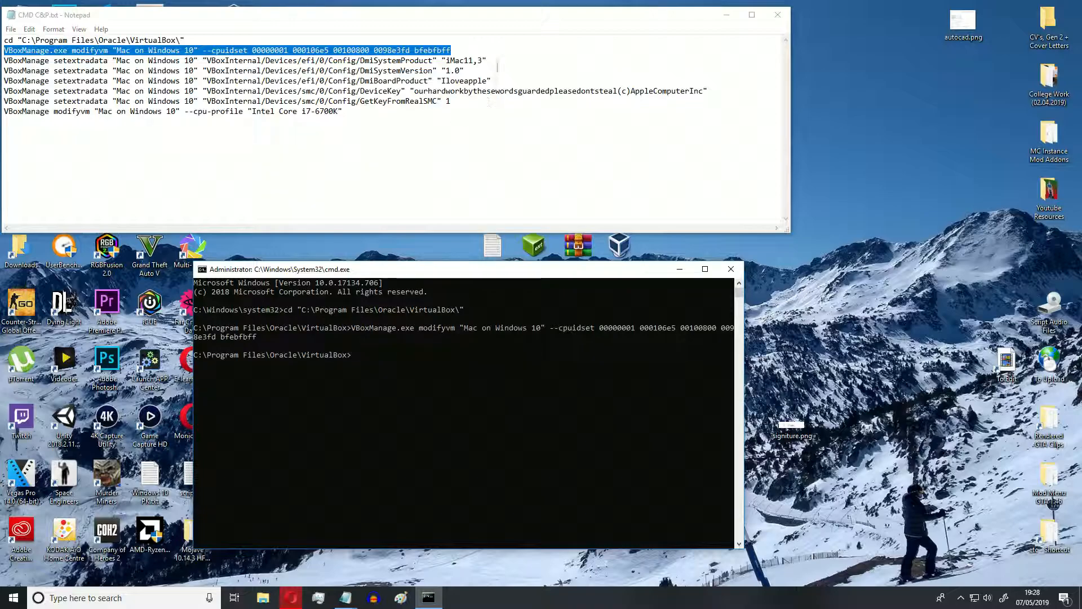
Run the setextradata commands from the notes that set DmiSystemProduct to "iMac11,3" and DmiSystemVersion to "1.0".
left_click_drag(486, 61, 4, 61)
key("ctrl+c")
left_click(380, 398)
key("ctrl+v")
key("Return")
left_click_drag(465, 70, 3, 71)
left_click(387, 381)
key("ctrl+v")
key("Return")
Run the setextradata command from the notes that sets DmiBoardProduct to "Iloveapple".
left_click_drag(492, 81, 3, 81)
left_click(411, 394)
key("ctrl+v")
key("Return")
Run the setextradata commands from the notes that enter the SMC DeviceKey and set GetKeyFromRealSMC to 1.
left_click_drag(707, 91, 4, 91)
key("ctrl+c")
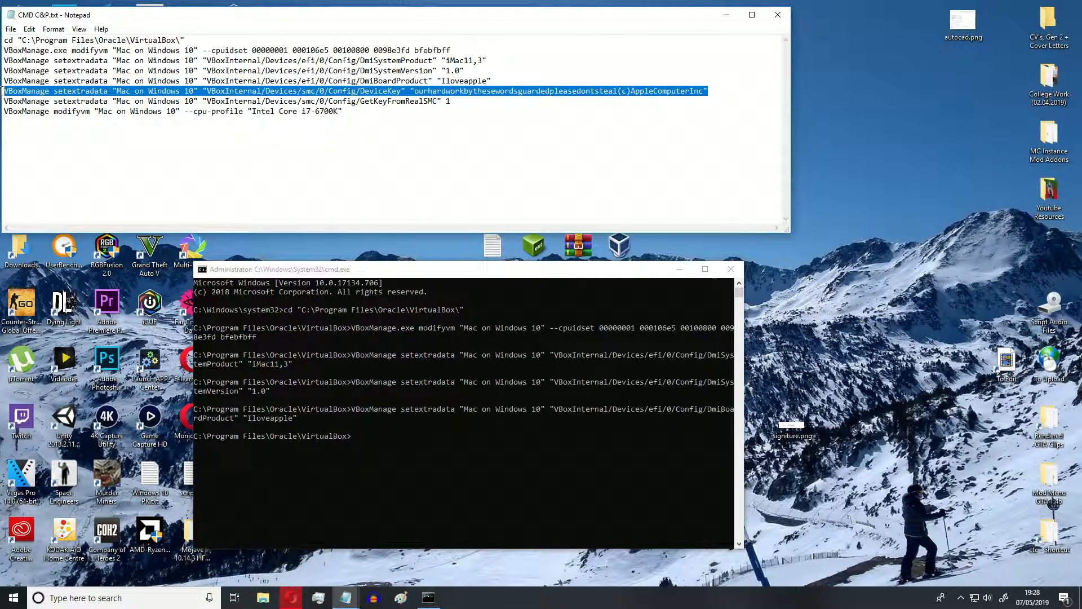
left_click(401, 455)
key("ctrl+v")
key("Return")
left_click_drag(451, 101, 3, 101)
key("ctrl+c")
left_click(382, 447)
key("ctrl+v")
key("Return")
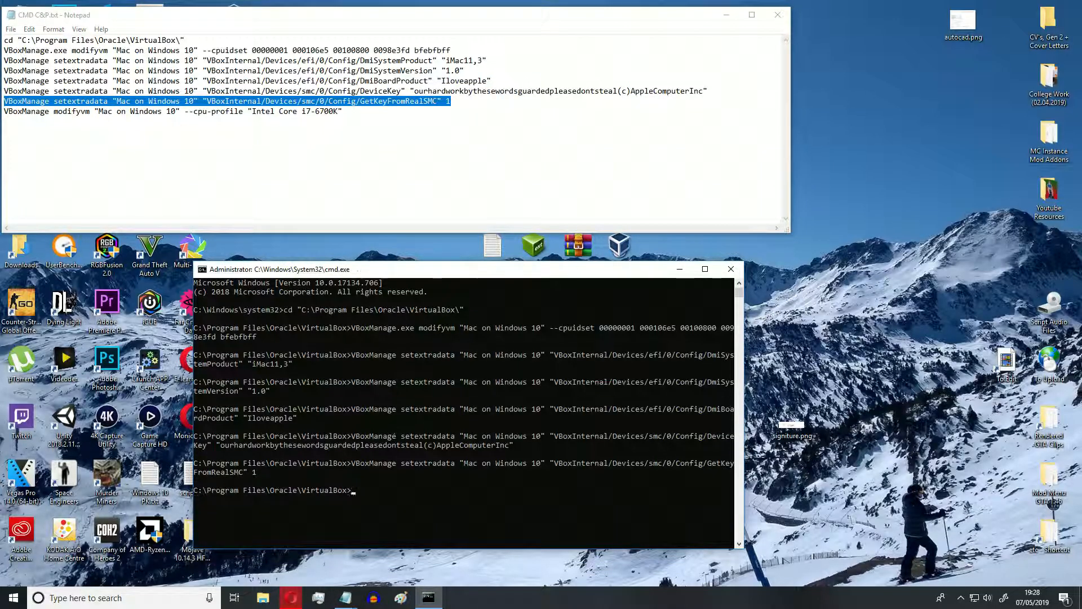
Run the modifyvm command that sets the CPU profile to "Intel Core i7-6700K", and close the command prompt and the notes.
left_click_drag(342, 111, 3, 111)
key("ctrl+c")
left_click(427, 463)
key("ctrl+v")
key("Return")
left_click(731, 269)
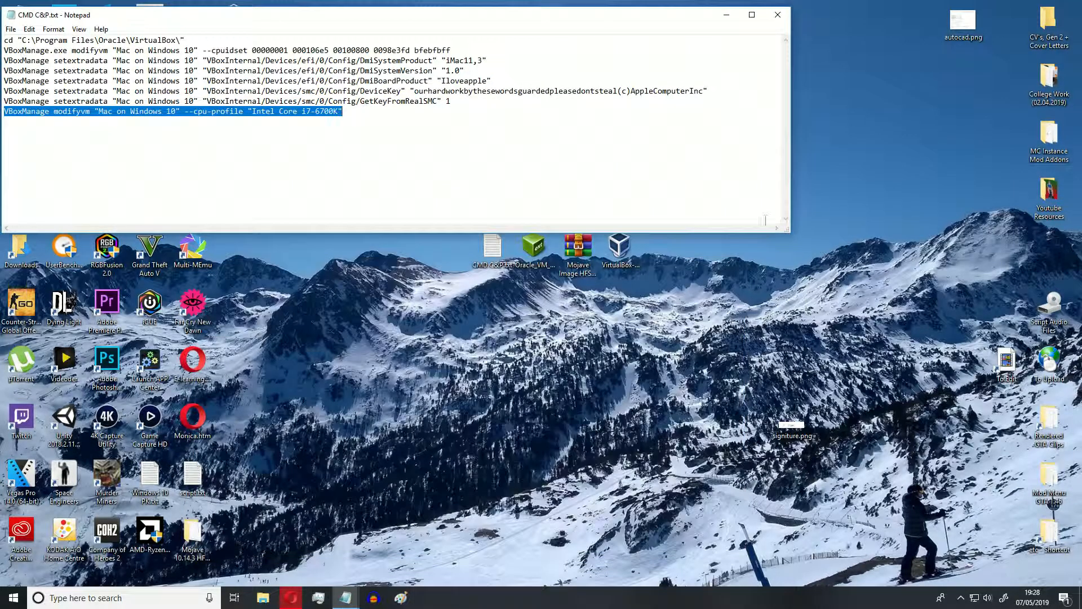
left_click(781, 17)
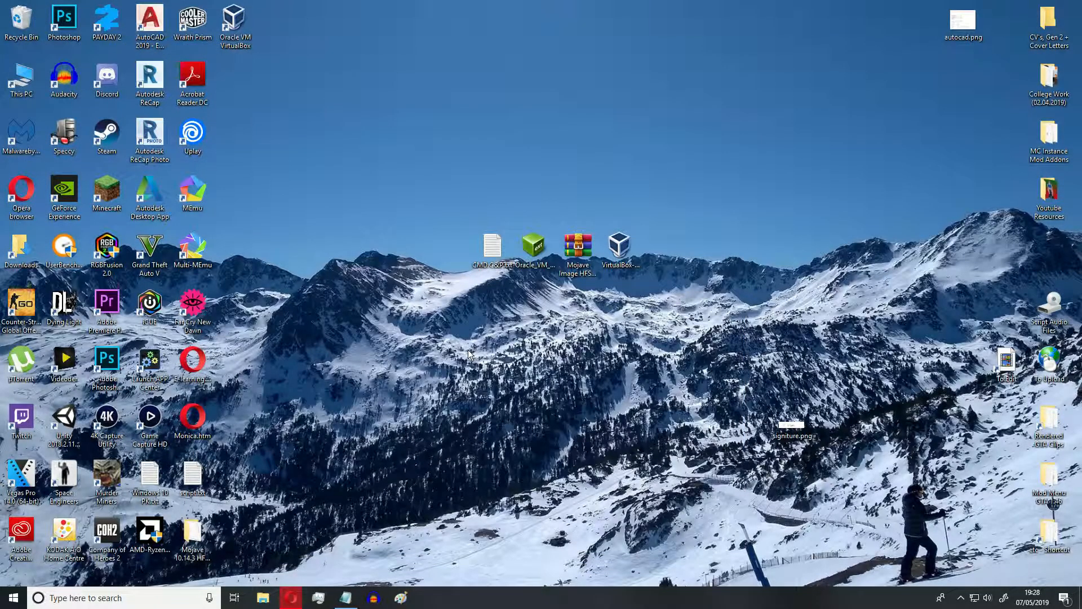
Open Oracle VM VirtualBox and start the "Mac on Windows 10" virtual machine.
double_click(238, 39)
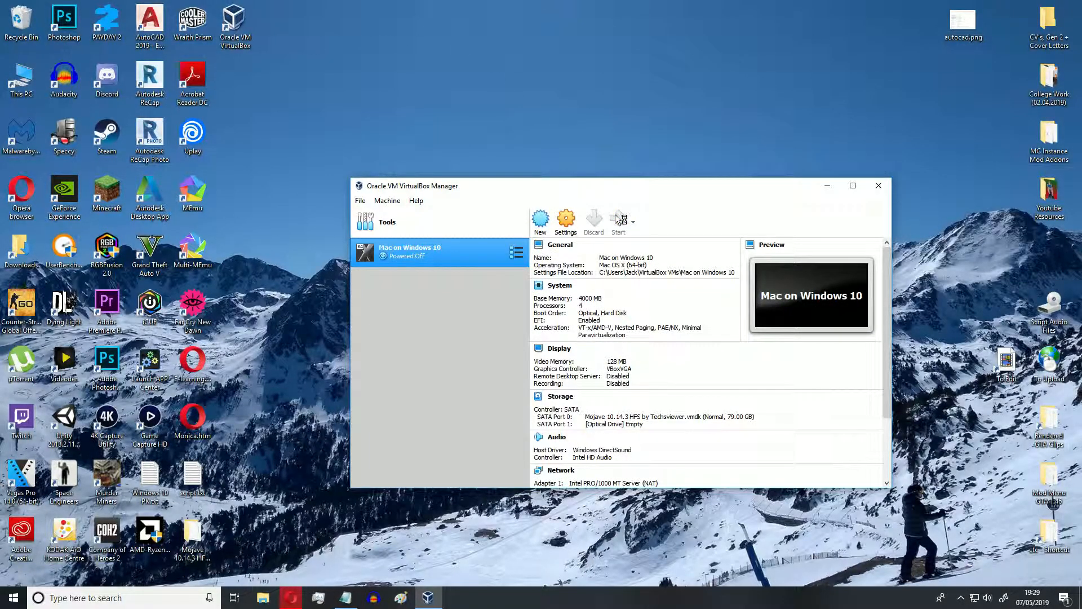
left_click(620, 221)
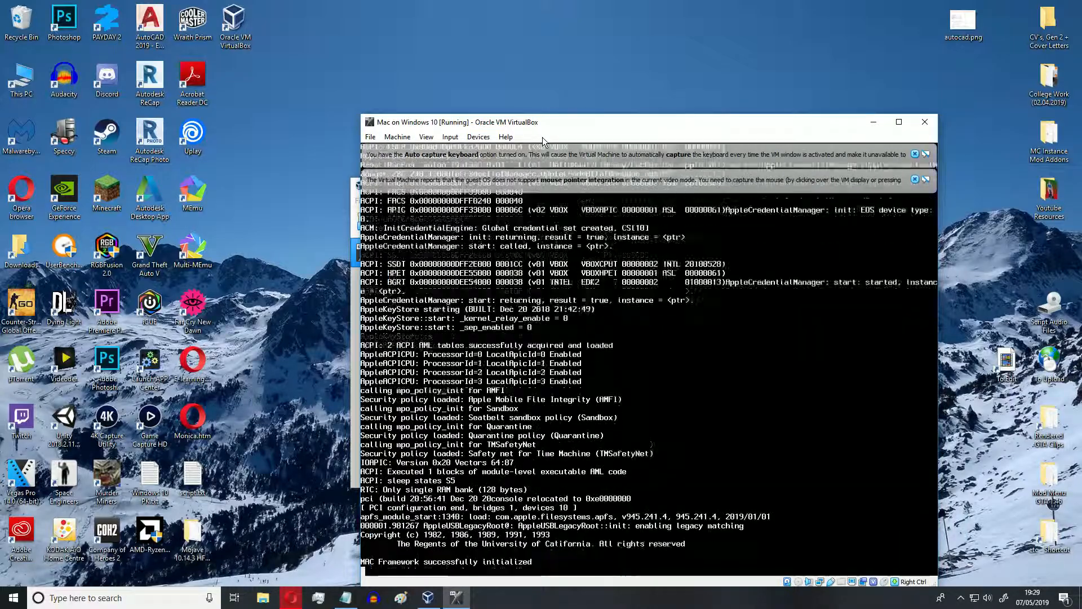